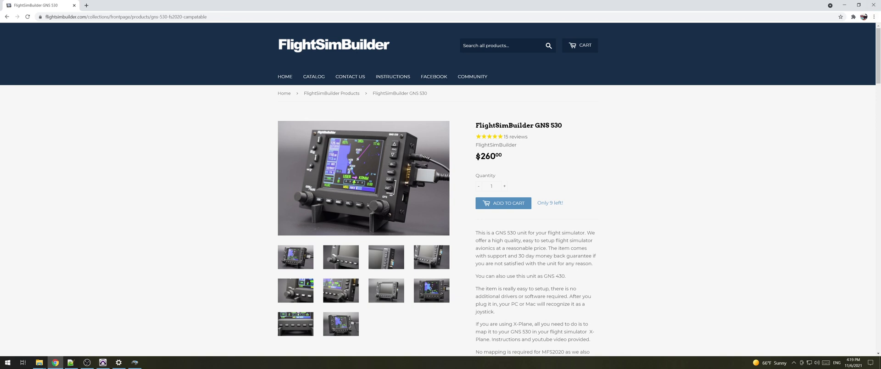
- Open the FlightSimBuilder 530 instructions page and find the joystick module downloads under Microsoft Flight Simulator 2020 Mapping
{"action": "left_click", "coordinate": [393, 76]}
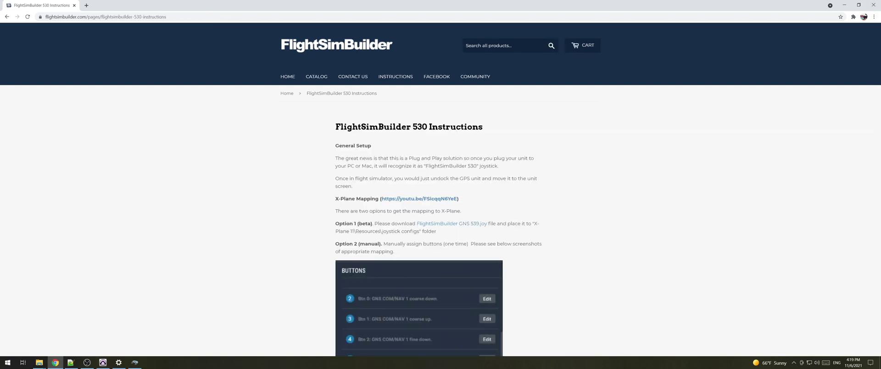
{"action": "scroll", "coordinate": [441, 189], "scroll_direction": "down", "scroll_amount": 11}
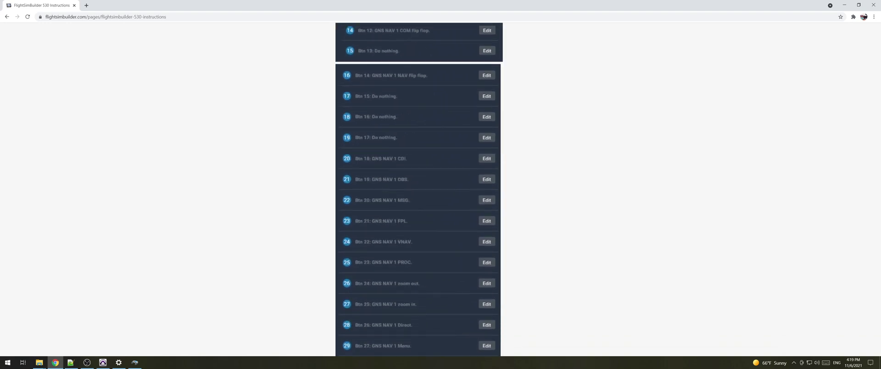
{"action": "scroll", "coordinate": [438, 189], "scroll_direction": "down", "scroll_amount": 12}
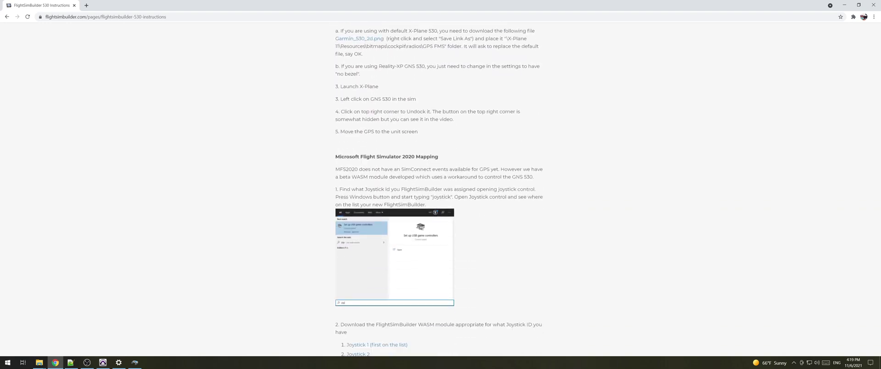
{"action": "scroll", "coordinate": [439, 189], "scroll_direction": "down", "scroll_amount": 1}
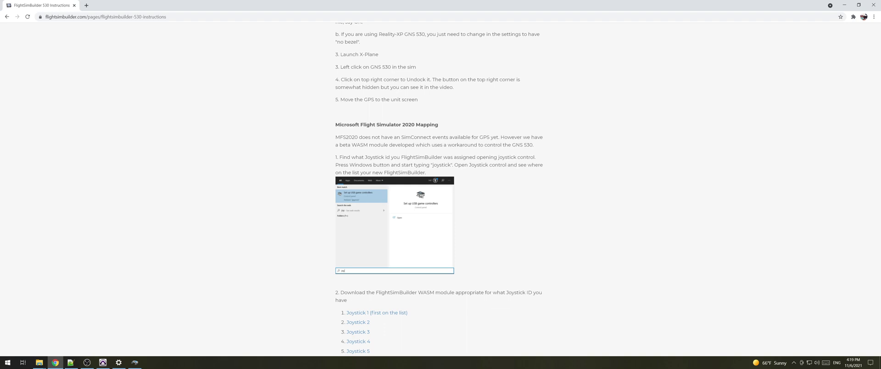
{"action": "scroll", "coordinate": [439, 190], "scroll_direction": "down", "scroll_amount": 3}
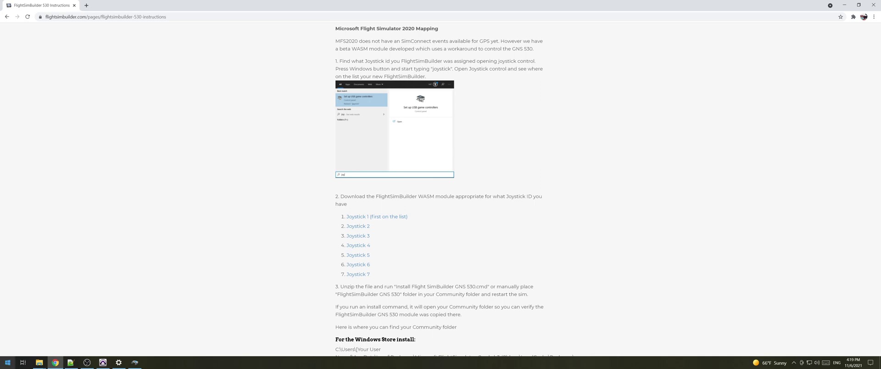
- Open the Windows USB game controllers setup and check the FlightSimBuilder 530's list position and its test properties
{"action": "key", "text": "super"}
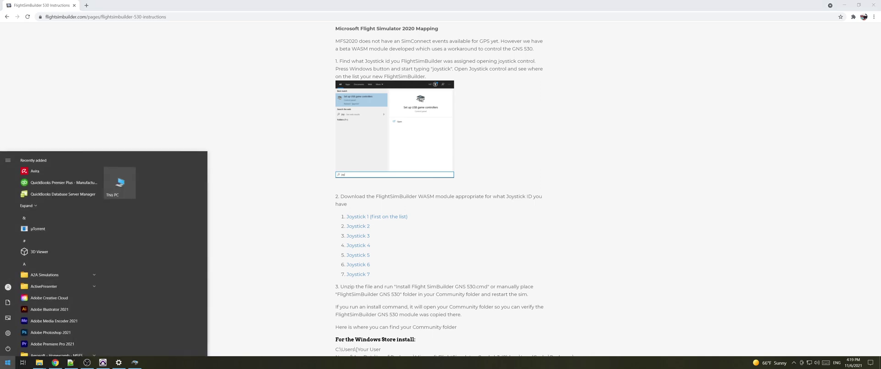
{"action": "type", "text": "joy"}
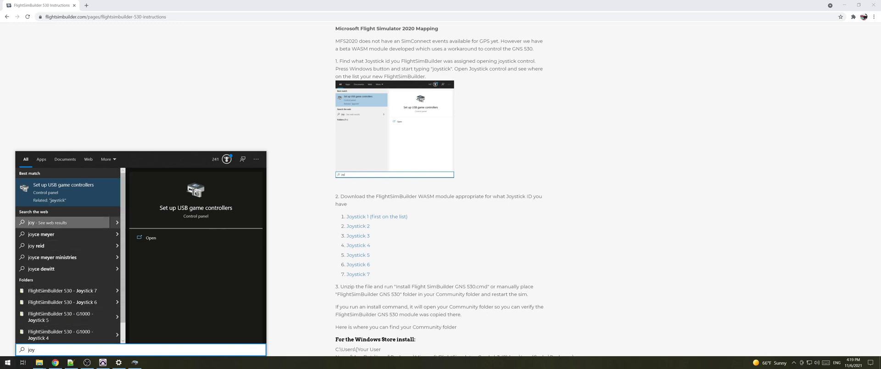
{"action": "key", "text": "Return"}
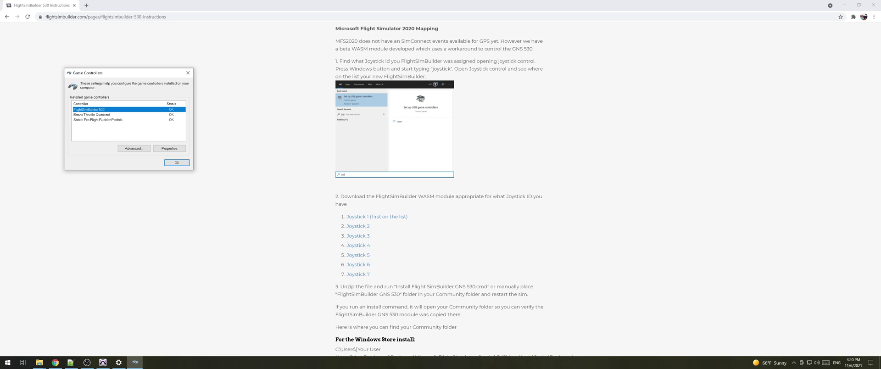
{"action": "key", "text": "alt+p"}
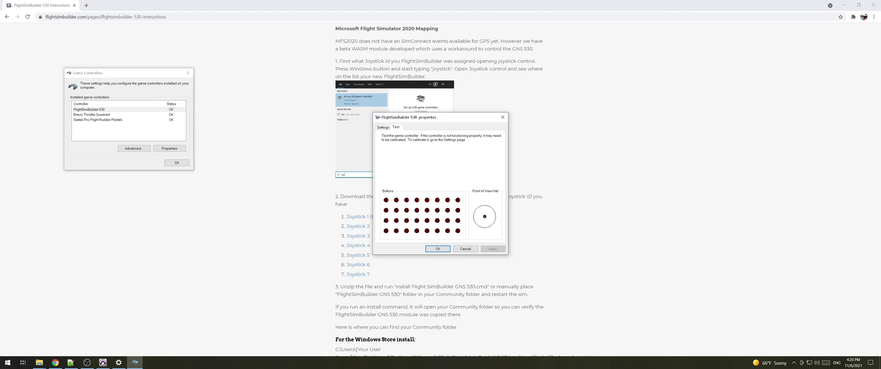
{"action": "left_click", "coordinate": [437, 248]}
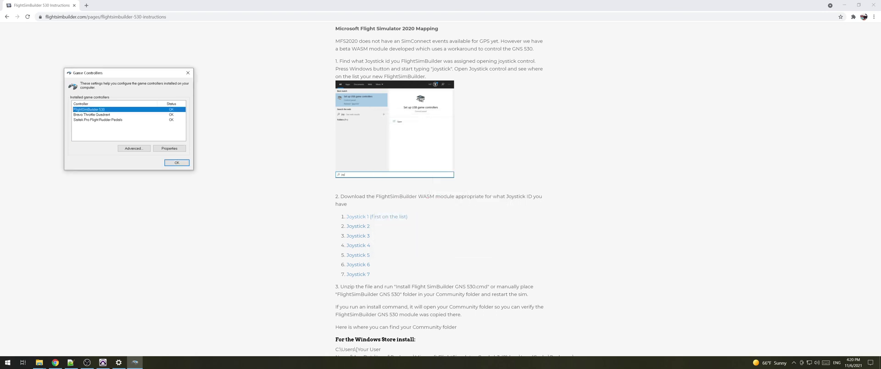
- Download the Joystick 1 (first on the list) WASM module and show the downloaded zip in its folder
{"action": "left_click", "coordinate": [376, 216]}
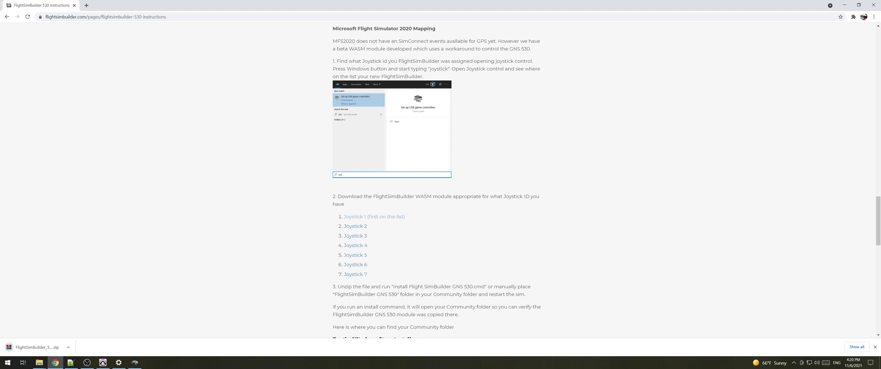
{"action": "left_click", "coordinate": [68, 347]}
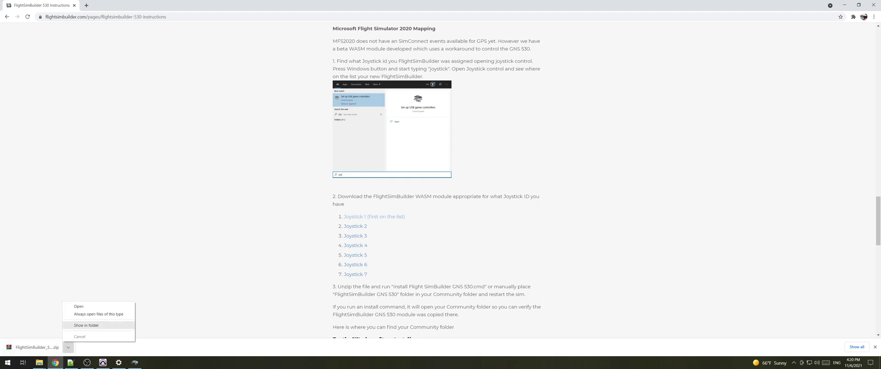
{"action": "left_click", "coordinate": [87, 325]}
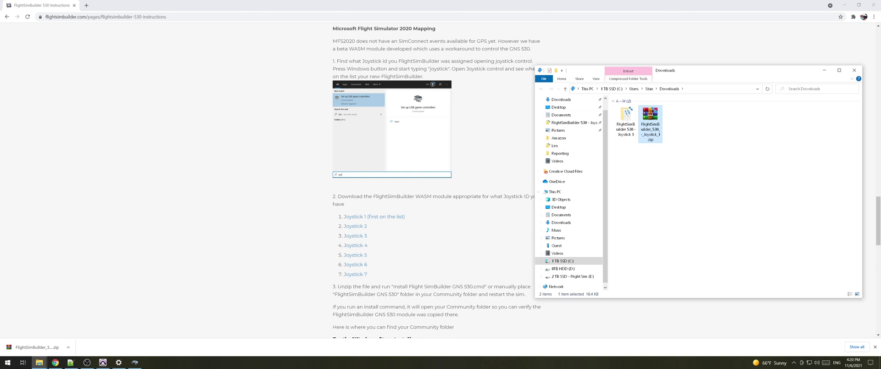
- Delete the existing "FlightSimBuilder 530 - Joystick 1" folder from Downloads
{"action": "left_click_drag", "start_coordinate": [736, 70], "coordinate": [538, 79]}
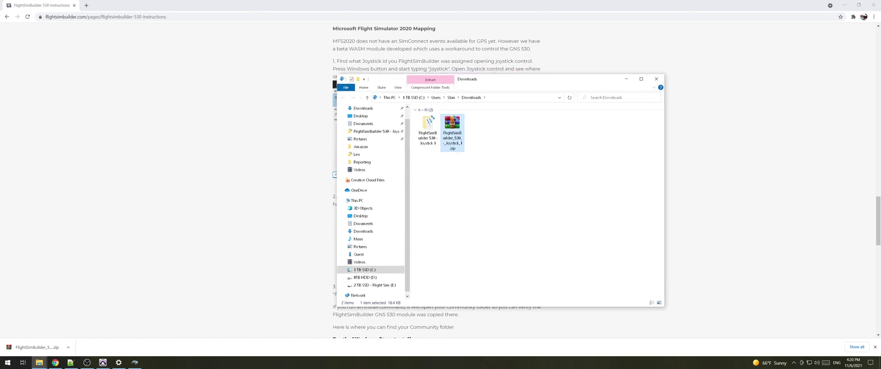
{"action": "left_click_drag", "start_coordinate": [424, 166], "coordinate": [424, 135]}
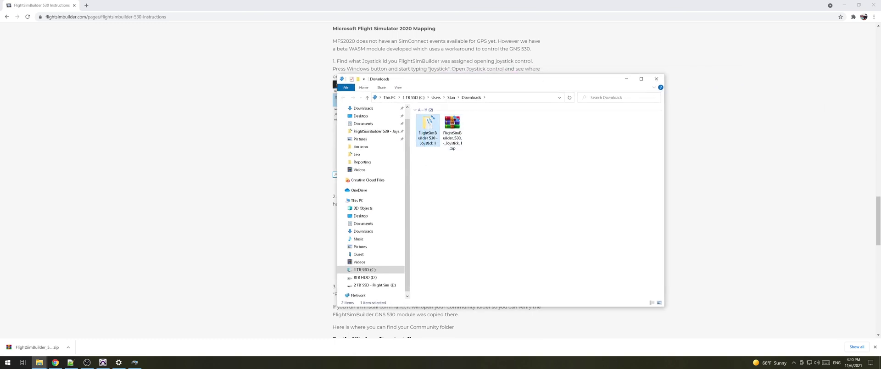
{"action": "key", "text": "Delete"}
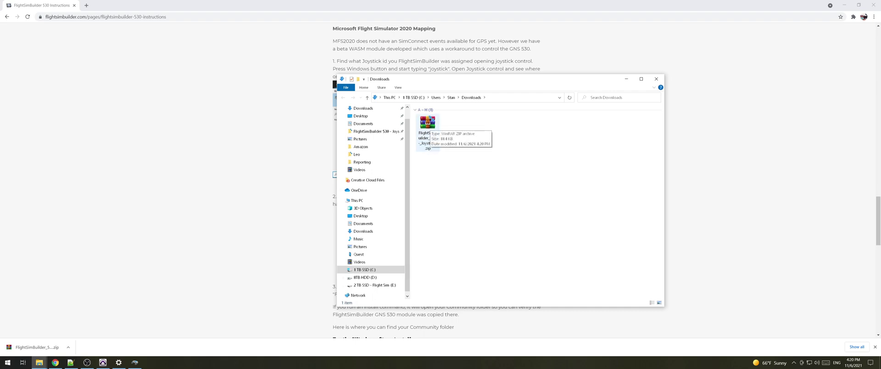
- Extract the FlightSimBuilder 530 Joystick 1 zip directly into Downloads and open the extracted folder
{"action": "right_click", "coordinate": [425, 123]}
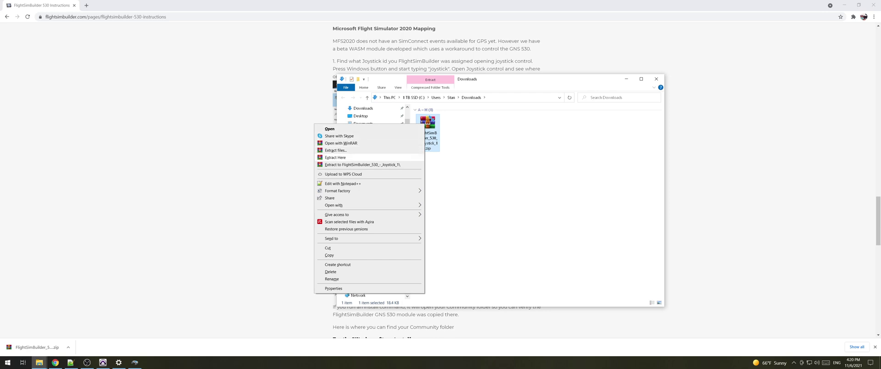
{"action": "left_click", "coordinate": [335, 158]}
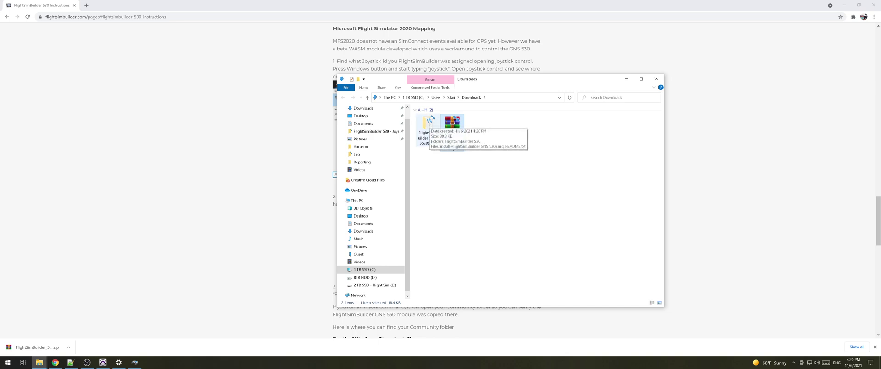
{"action": "double_click", "coordinate": [425, 123]}
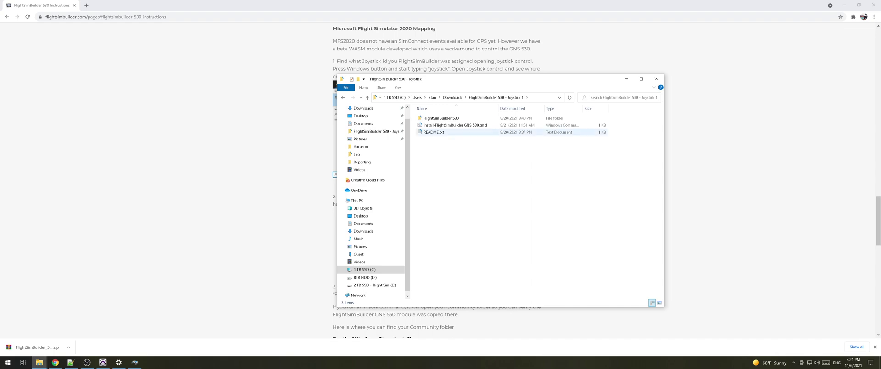
- Read README.txt, close it, and run install-FlightSimBuilder GNS 530.cmd to install the module
{"action": "double_click", "coordinate": [434, 132]}
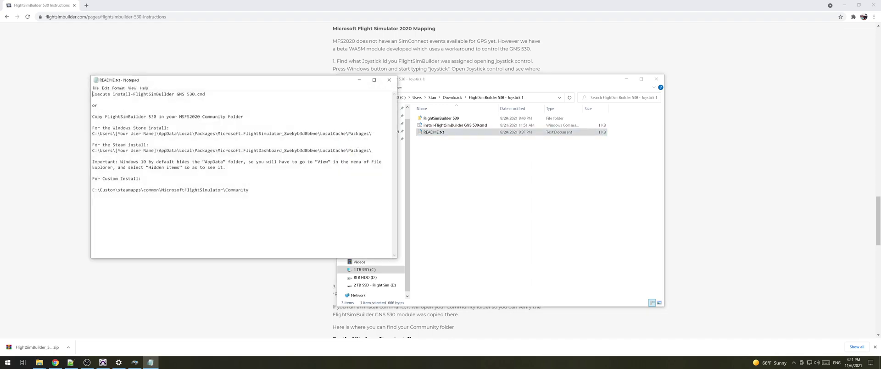
{"action": "left_click", "coordinate": [389, 80]}
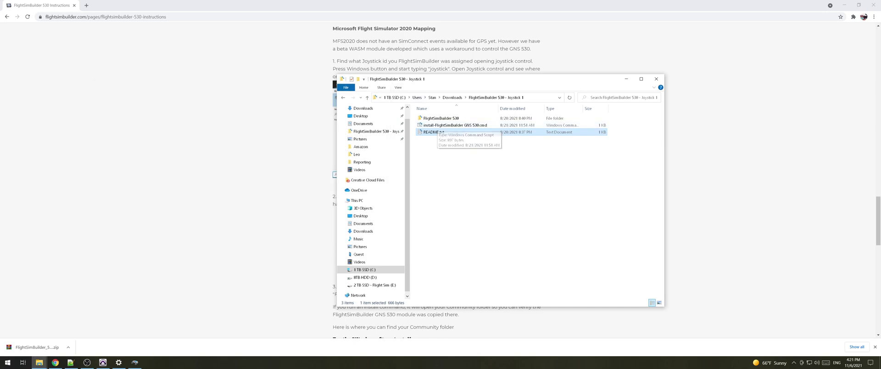
{"action": "left_click", "coordinate": [432, 125]}
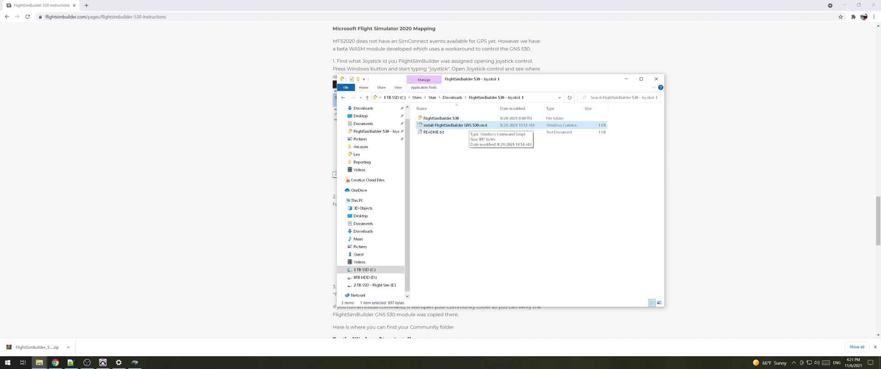
{"action": "double_click", "coordinate": [463, 124]}
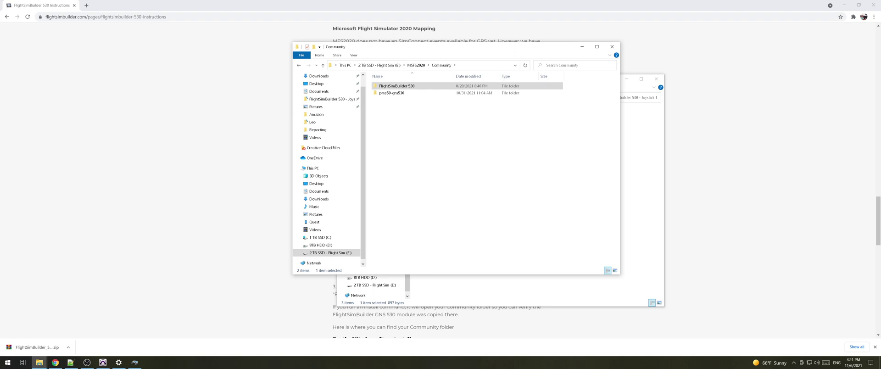
- Check the MSFS2020 Community folder for the FlightSimBuilder 530 and pms50-gns530 folders
{"action": "left_click_drag", "start_coordinate": [463, 48], "coordinate": [247, 83]}
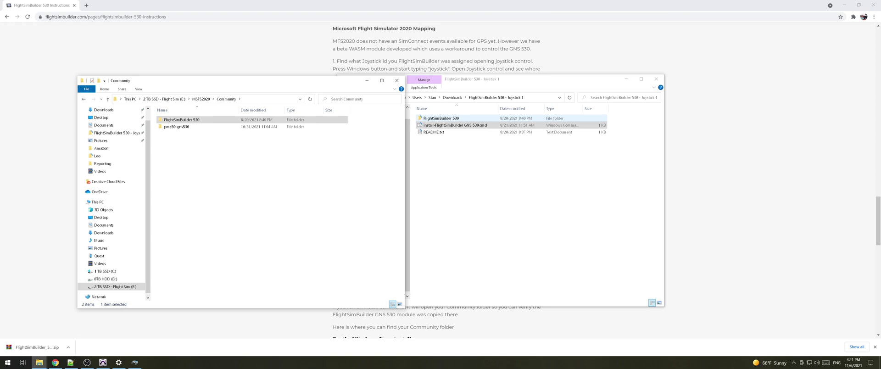
{"action": "left_click_drag", "start_coordinate": [261, 82], "coordinate": [501, 85]}
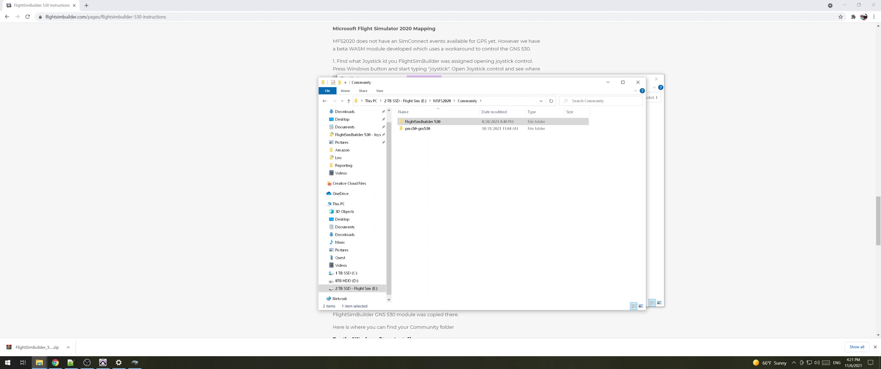
{"action": "left_click", "coordinate": [422, 121]}
{"action": "left_click", "coordinate": [418, 128]}
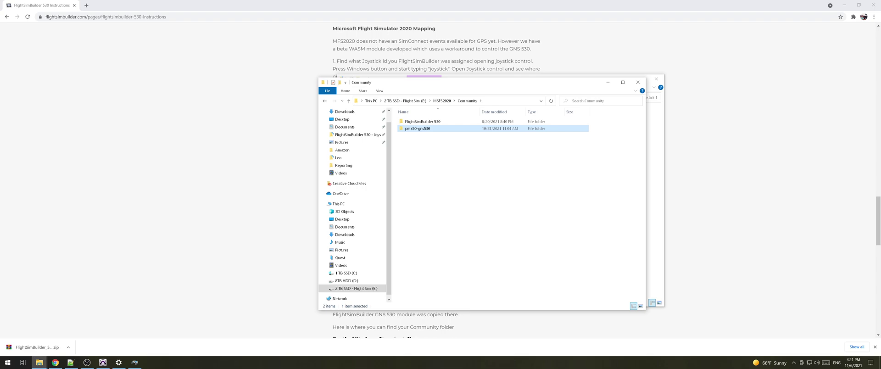
- Return to the instructions page in the browser, download the optional pms50-gns530.zip mod, and show it in its folder
{"action": "key", "text": "alt+Tab"}
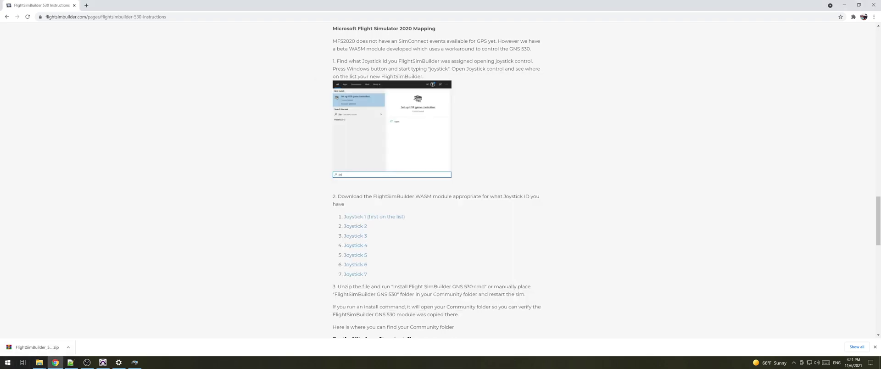
{"action": "scroll", "coordinate": [436, 181], "scroll_direction": "down", "scroll_amount": 3}
{"action": "scroll", "coordinate": [436, 180], "scroll_direction": "down", "scroll_amount": 2}
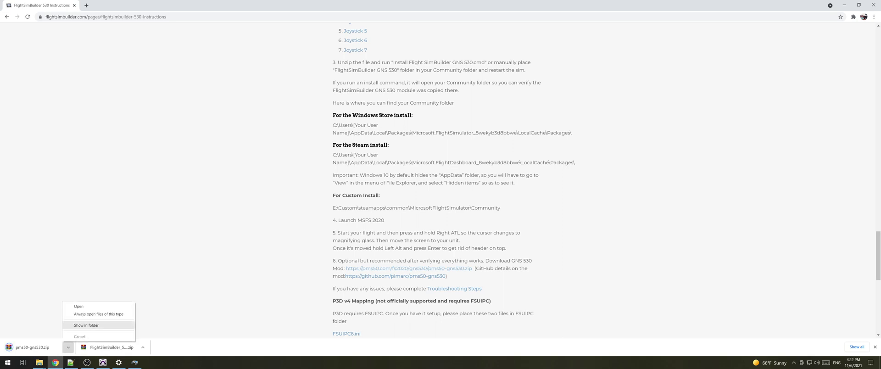
{"action": "left_click", "coordinate": [81, 325]}
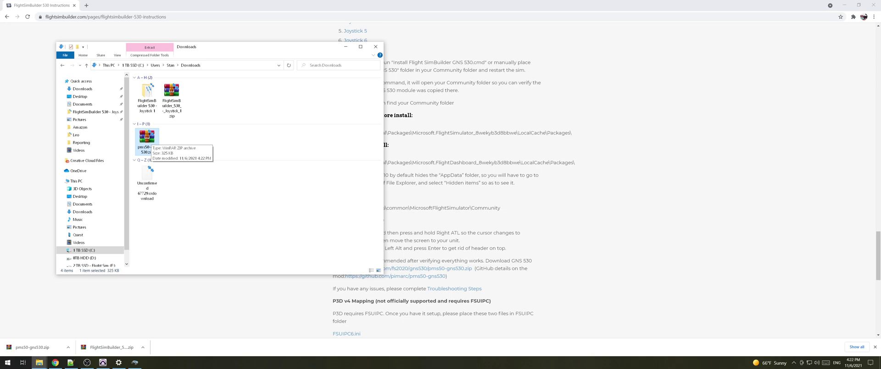
- Open pms50-gns530.zip in WinRAR, look inside its pms50-gns530 folder, and return to the archive root
{"action": "double_click", "coordinate": [151, 137]}
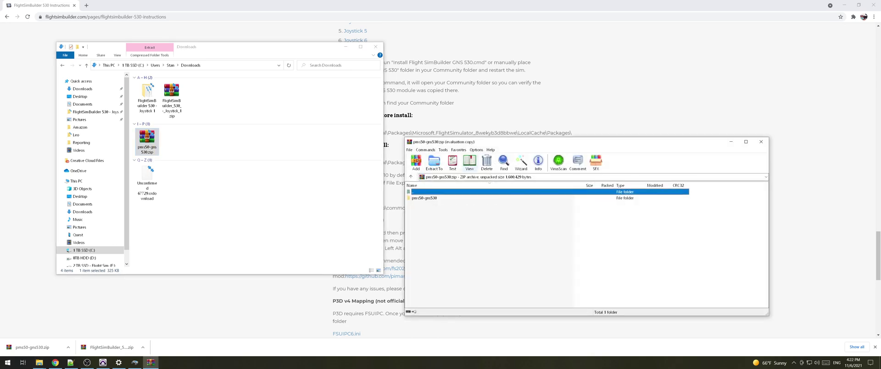
{"action": "double_click", "coordinate": [424, 198]}
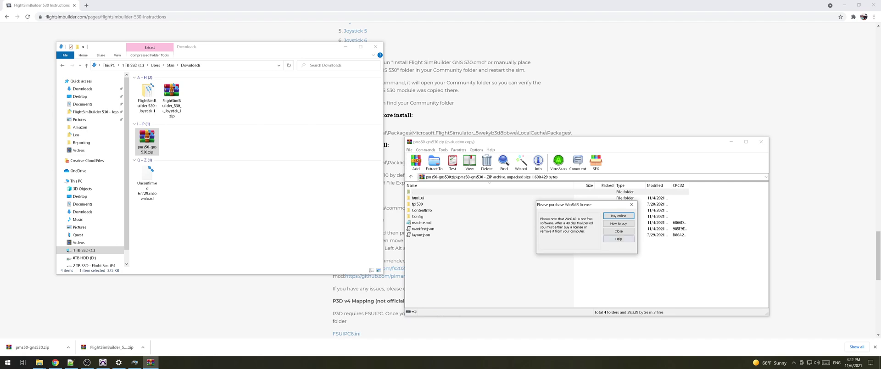
{"action": "key", "text": "Escape"}
{"action": "key", "text": "Return"}
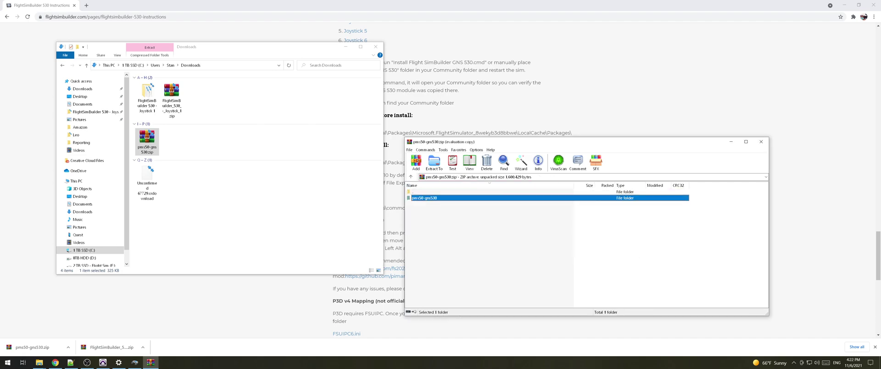
- Bring up the MSFS2020 Community folder to check for pms50-gns530, and clear away the Downloads window and the browser's download bar
{"action": "left_click", "coordinate": [39, 362]}
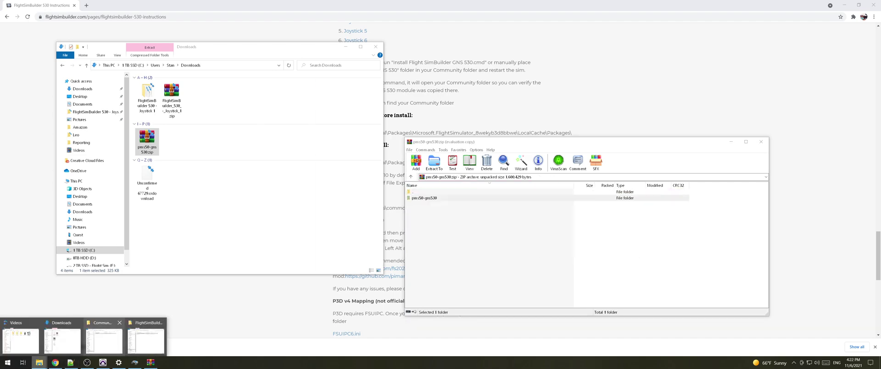
{"action": "left_click", "coordinate": [104, 340]}
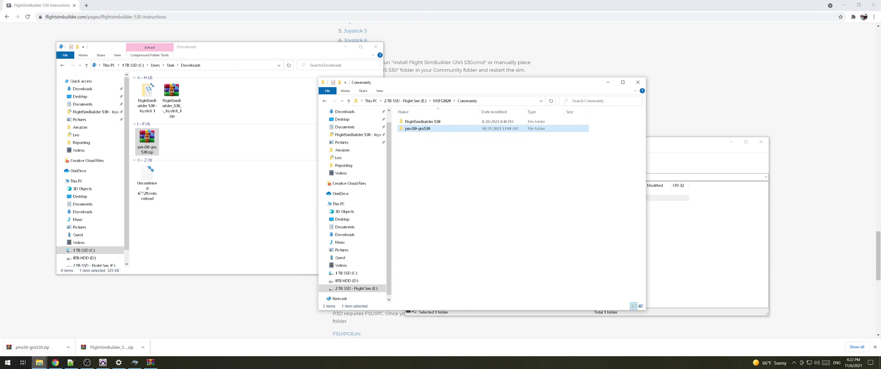
{"action": "left_click", "coordinate": [39, 362]}
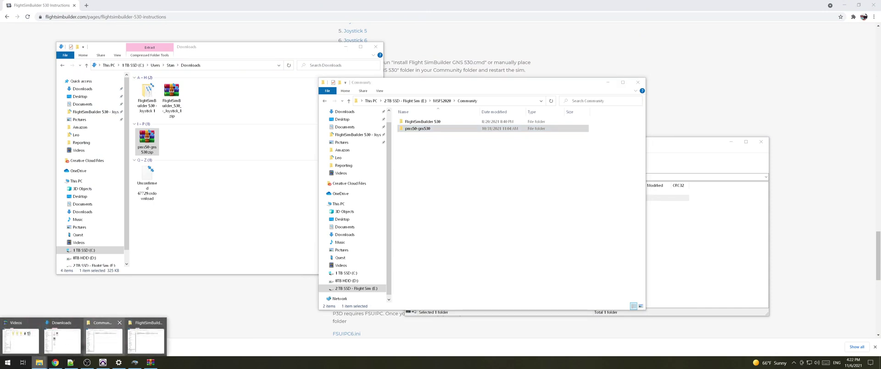
{"action": "left_click", "coordinate": [103, 340]}
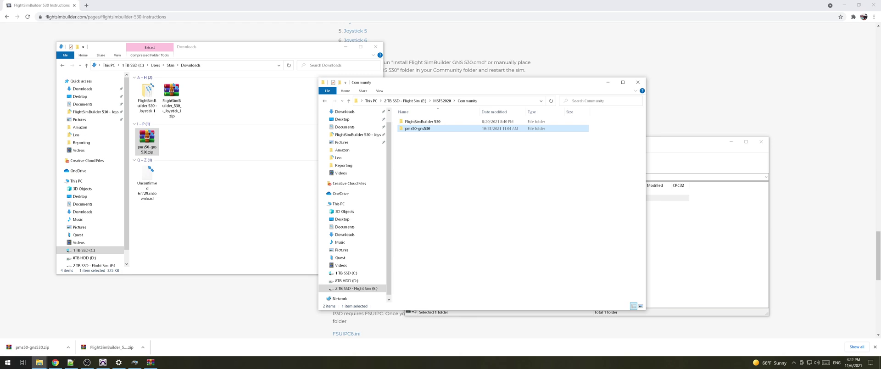
{"action": "left_click", "coordinate": [346, 46]}
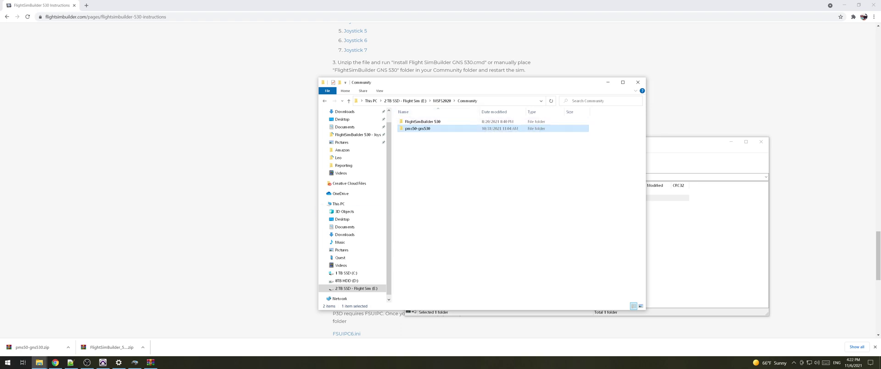
{"action": "left_click", "coordinate": [875, 347]}
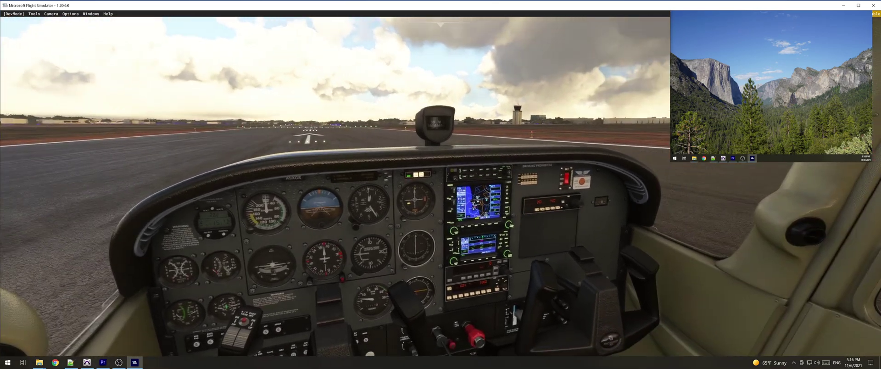
- Zoom in on the cockpit's GNS 530, pop out its display, and make it fill the second monitor
{"action": "scroll", "coordinate": [441, 193], "scroll_direction": "up", "scroll_amount": 5}
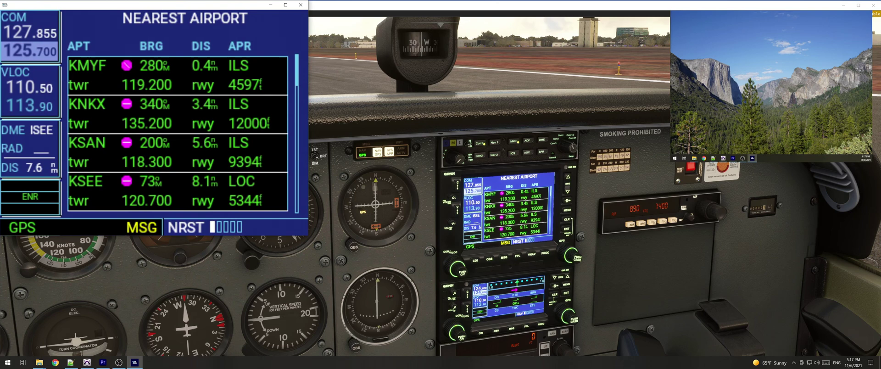
{"action": "left_click_drag", "start_coordinate": [114, 4], "coordinate": [386, 98]}
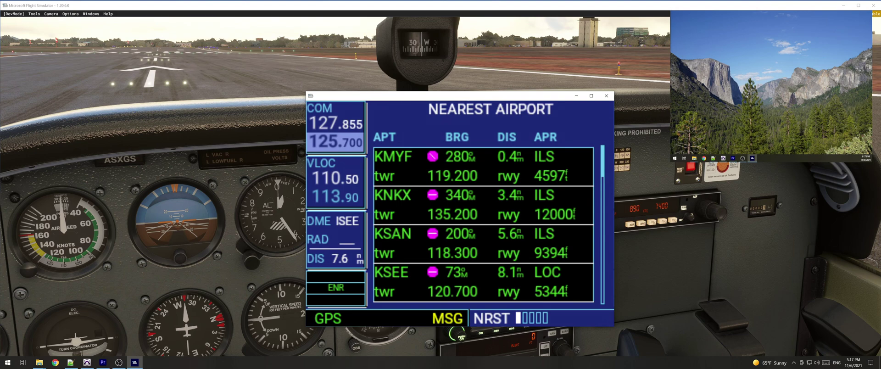
{"action": "left_click_drag", "start_coordinate": [386, 98], "coordinate": [843, 117]}
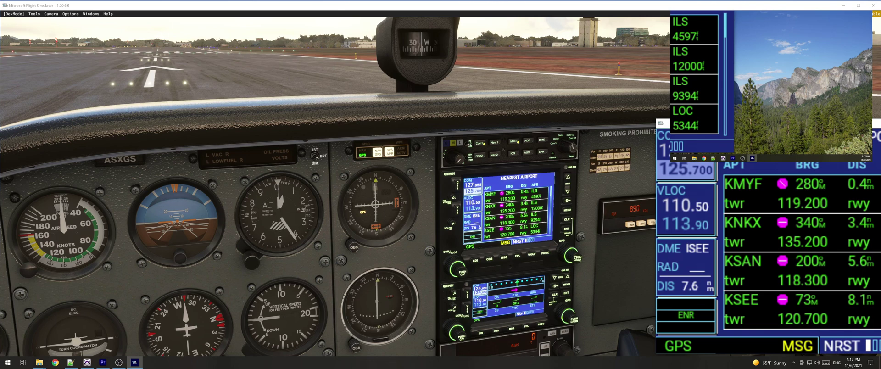
{"action": "left_click_drag", "start_coordinate": [775, 126], "coordinate": [562, 93]}
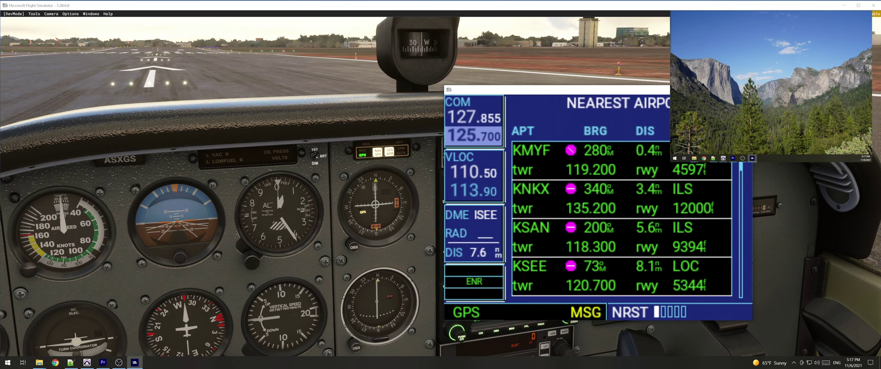
{"action": "left_click_drag", "start_coordinate": [520, 89], "coordinate": [749, 37]}
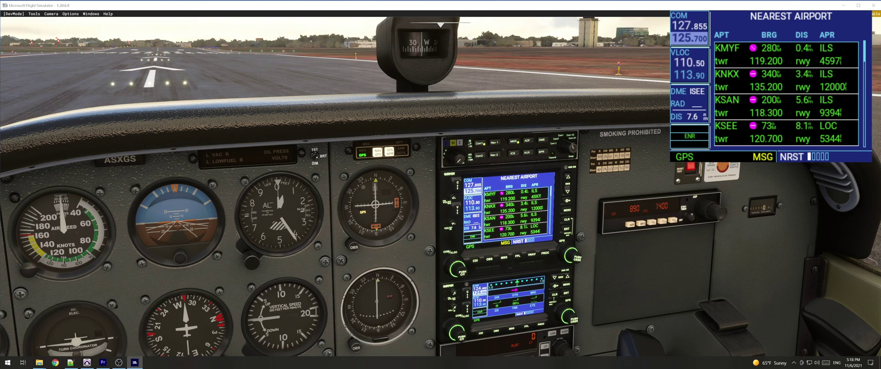
- Set the active COM frequency to 128.705, and page through the nearest intersection and NDB pages back to the nearest airport page
{"action": "scroll", "coordinate": [457, 269], "scroll_direction": "up", "scroll_amount": 4}
{"action": "key", "text": "alt+u"}
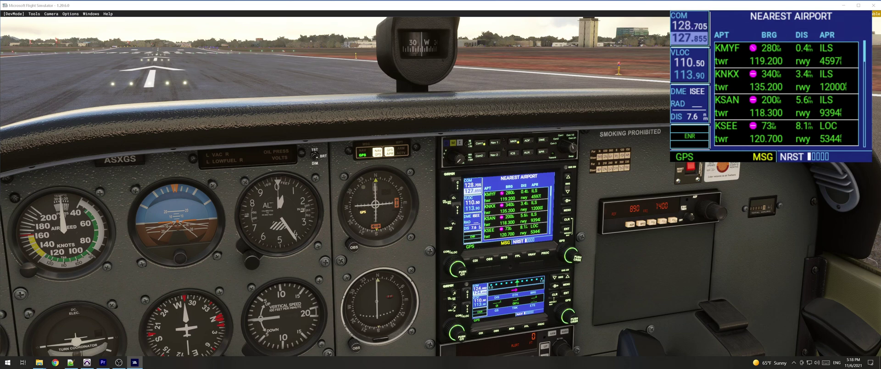
{"action": "scroll", "coordinate": [571, 255], "scroll_direction": "up", "scroll_amount": 1}
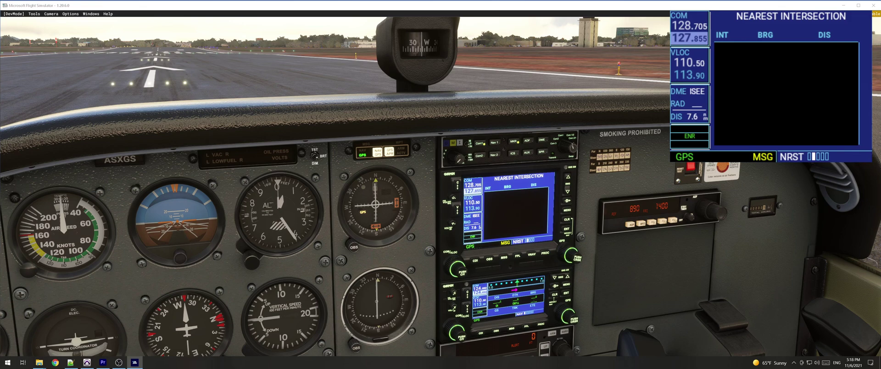
{"action": "scroll", "coordinate": [571, 256], "scroll_direction": "down", "scroll_amount": 1}
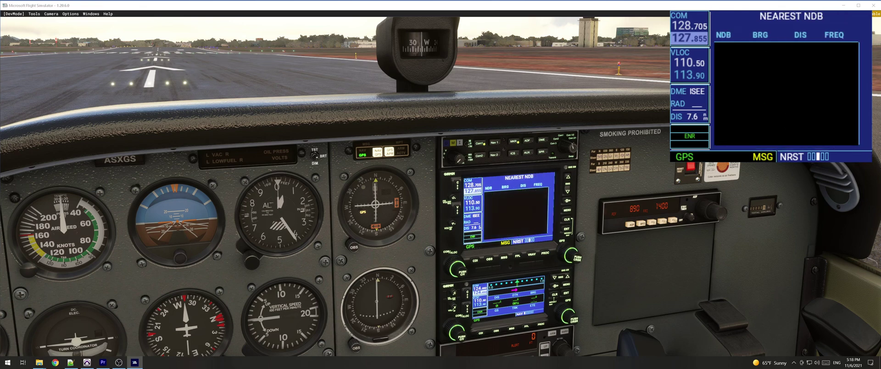
{"action": "scroll", "coordinate": [571, 256], "scroll_direction": "up", "scroll_amount": 2}
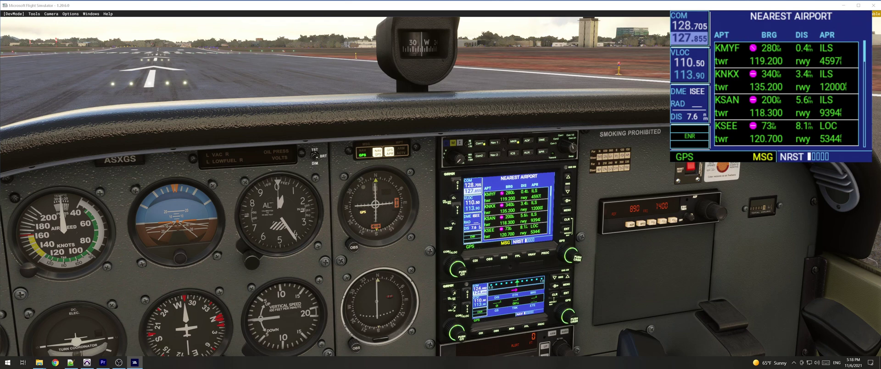
- Select KSAN in the nearest airport list, activate a direct-to course to it, and show the active flight plan
{"action": "left_click", "coordinate": [571, 255]}
{"action": "scroll", "coordinate": [572, 256], "scroll_direction": "up", "scroll_amount": 2}
{"action": "scroll", "coordinate": [571, 255], "scroll_direction": "down", "scroll_amount": 1}
{"action": "left_click", "coordinate": [568, 200]}
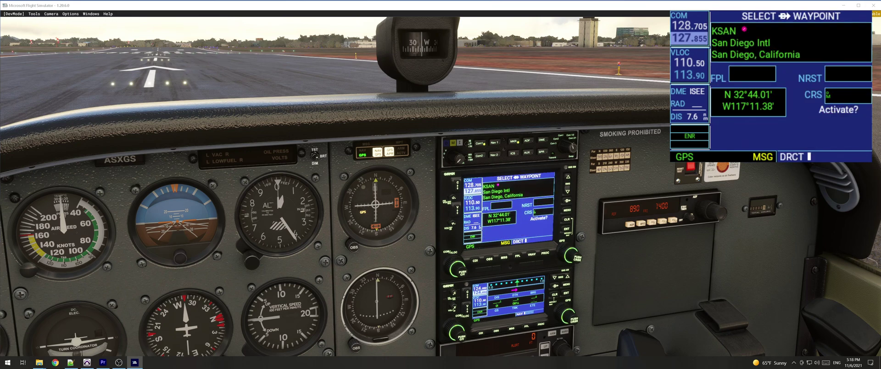
{"action": "left_click", "coordinate": [567, 229]}
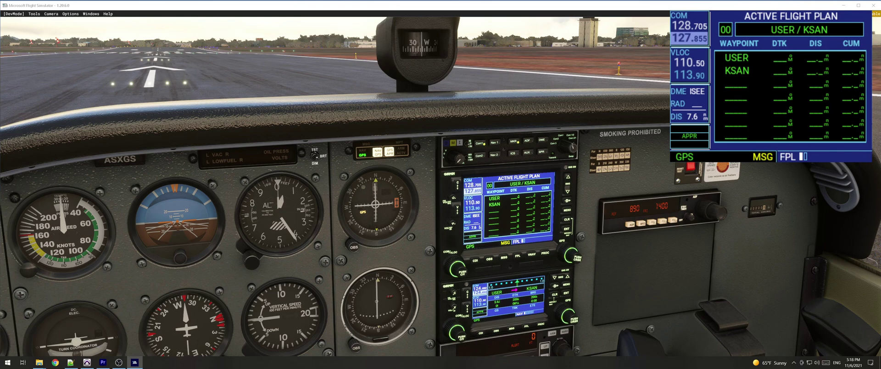
- Select and activate the ILS 09 Y approach for KSAN with the GATTO transition, and return to the navigation map
{"action": "key", "text": "Return"}
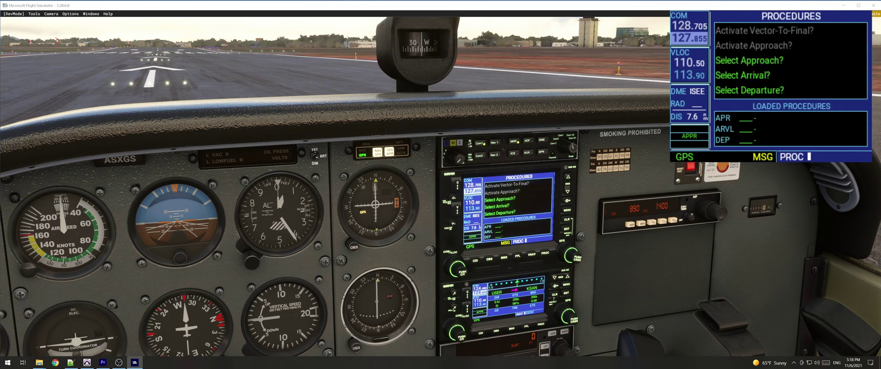
{"action": "key", "text": "Return"}
{"action": "key", "text": "Return"}
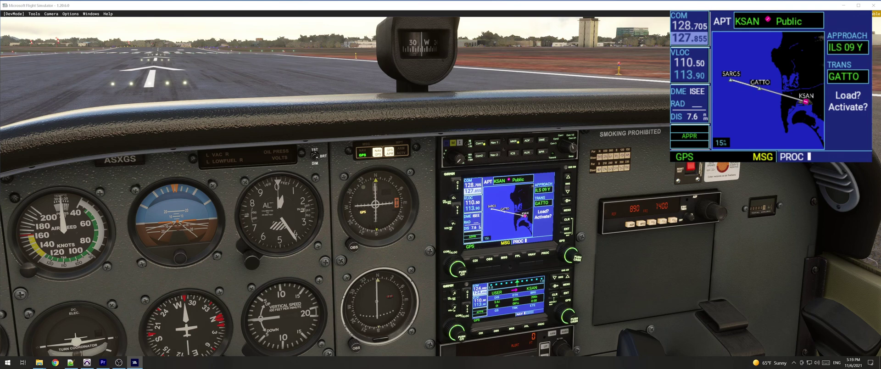
{"action": "key", "text": "Down"}
{"action": "key", "text": "Down"}
{"action": "key", "text": "Down"}
{"action": "key", "text": "Return"}
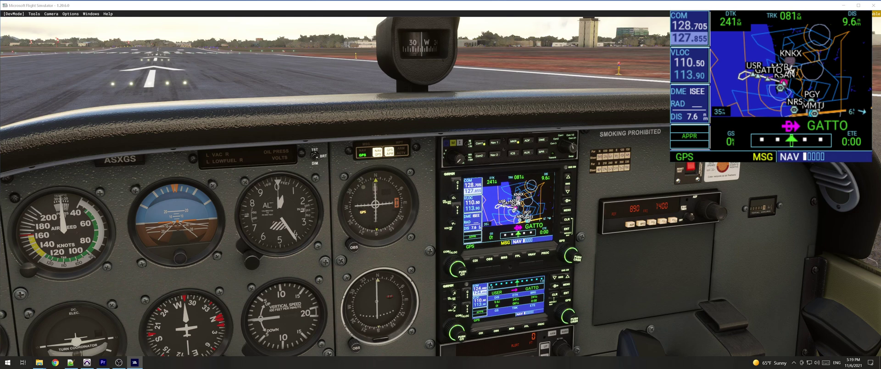
- Cycle the navigation map's declutter level to -2 and set the map range to 20 nm
{"action": "key", "text": "BackSpace"}
{"action": "key", "text": "BackSpace"}
{"action": "key", "text": "BackSpace"}
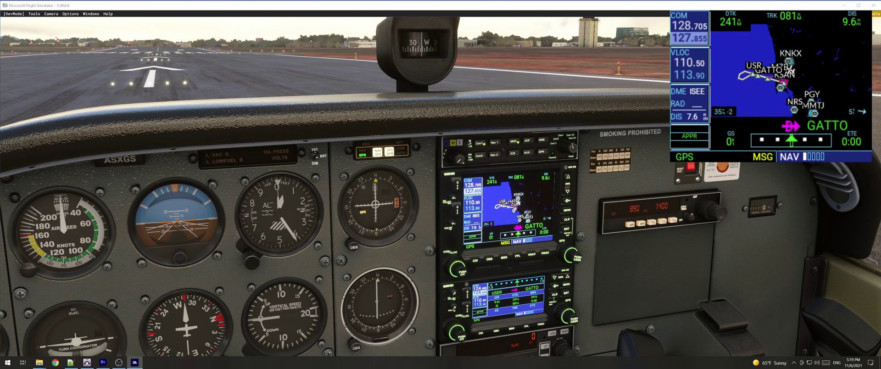
{"action": "key", "text": "BackSpace"}
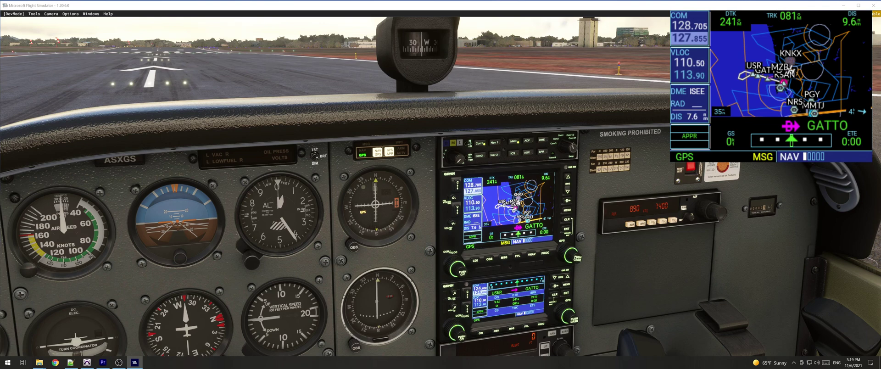
{"action": "key", "text": "BackSpace"}
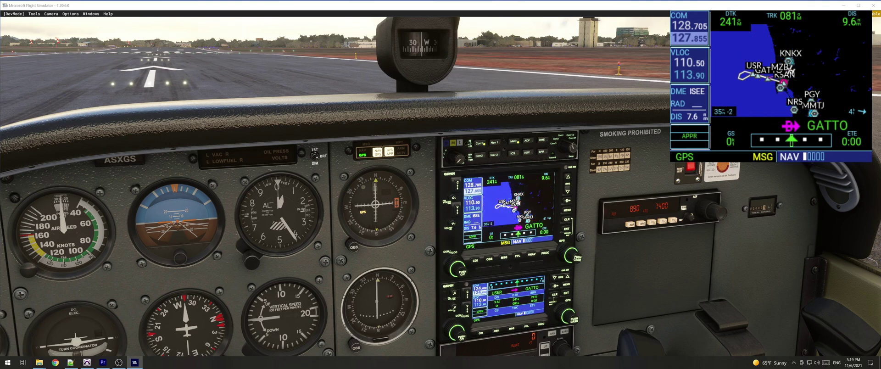
{"action": "key", "text": "minus"}
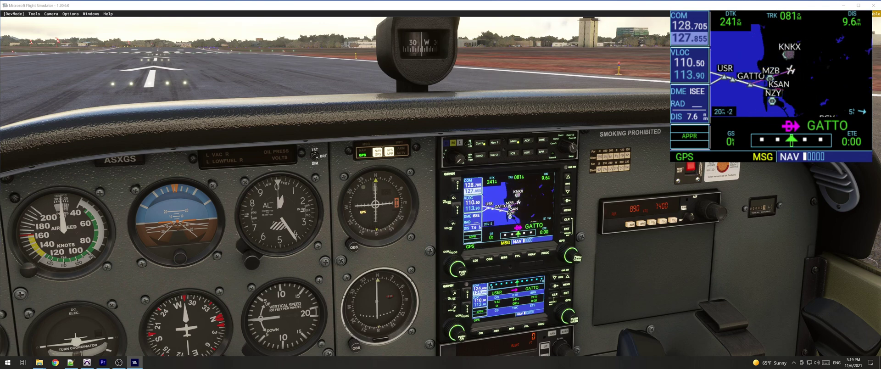